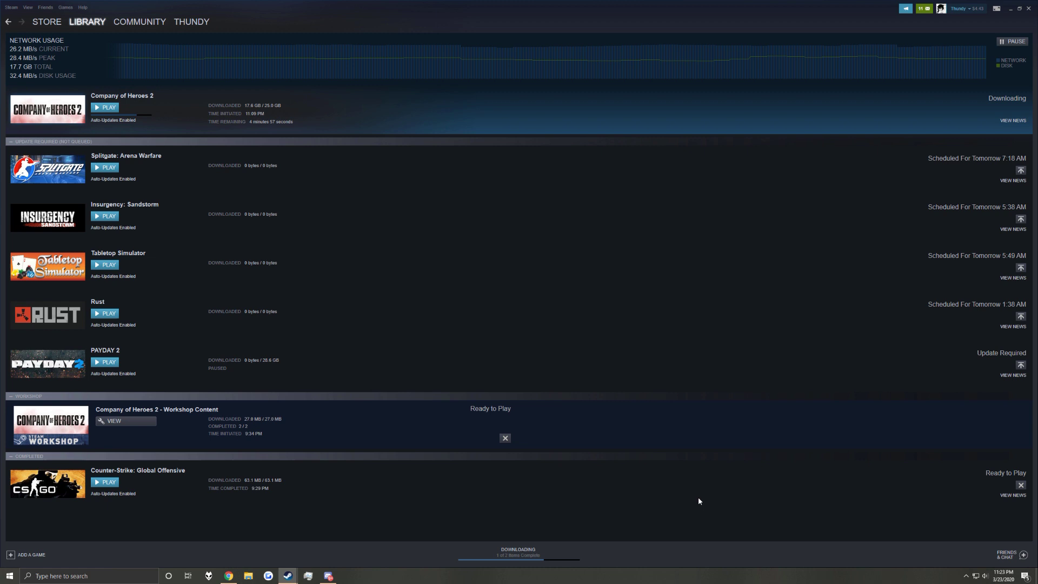
# Launch Xbox Console Companion from Start and move its window right and down over Steam.
pyautogui.click(9, 576)
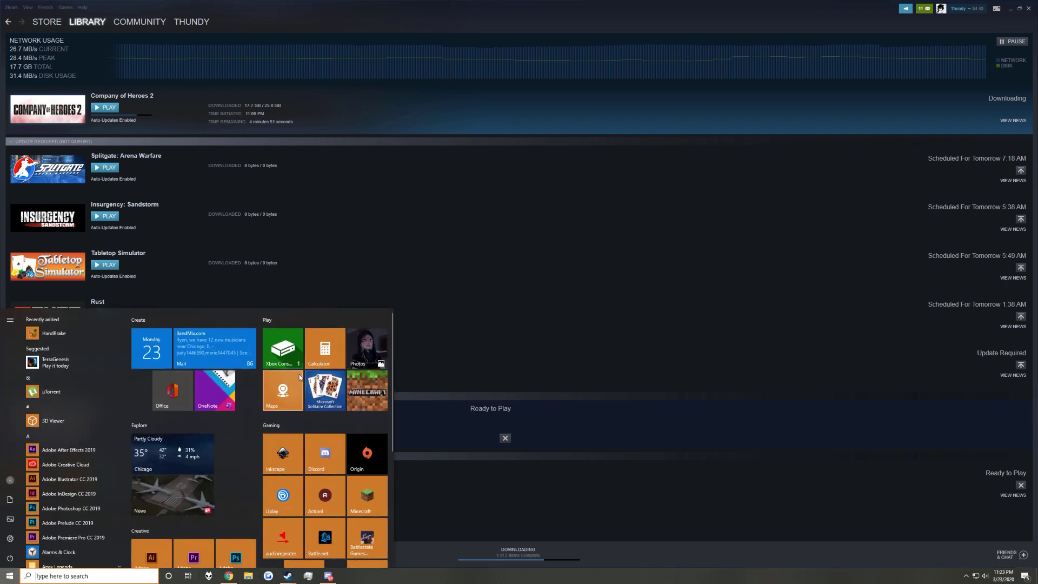
pyautogui.click(283, 350)
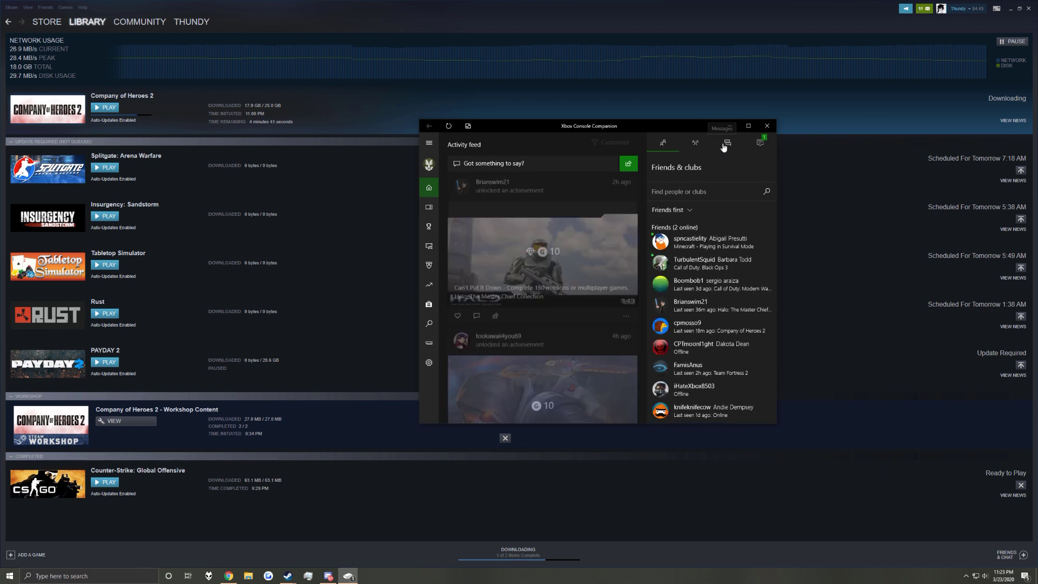
pyautogui.scroll(-4, 559, 314)
pyautogui.scroll(-4, 557, 318)
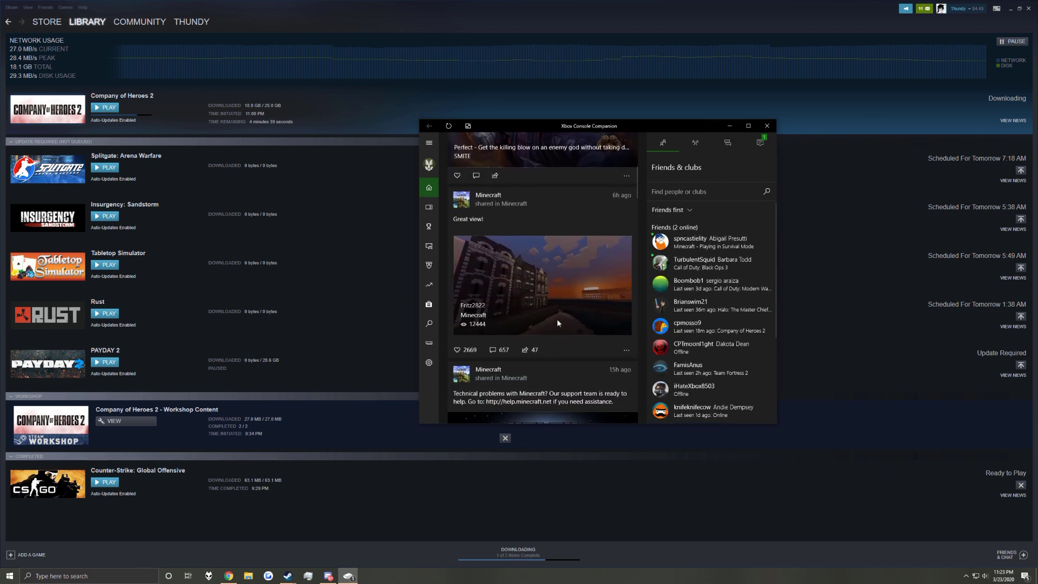
pyautogui.scroll(3, 566, 322)
pyautogui.scroll(2, 584, 333)
pyautogui.scroll(2, 583, 336)
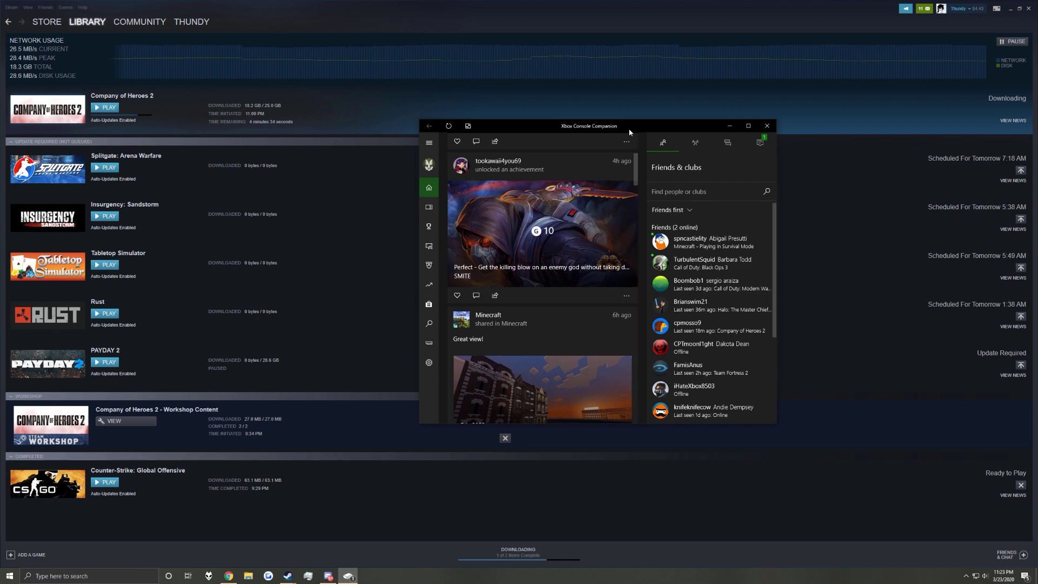
pyautogui.moveTo(629, 128)
pyautogui.mouseDown()
pyautogui.moveTo(772, 154)
pyautogui.moveTo(709, 197)
pyautogui.moveTo(734, 168)
pyautogui.moveTo(729, 232)
pyautogui.moveTo(734, 222)
pyautogui.mouseUp()
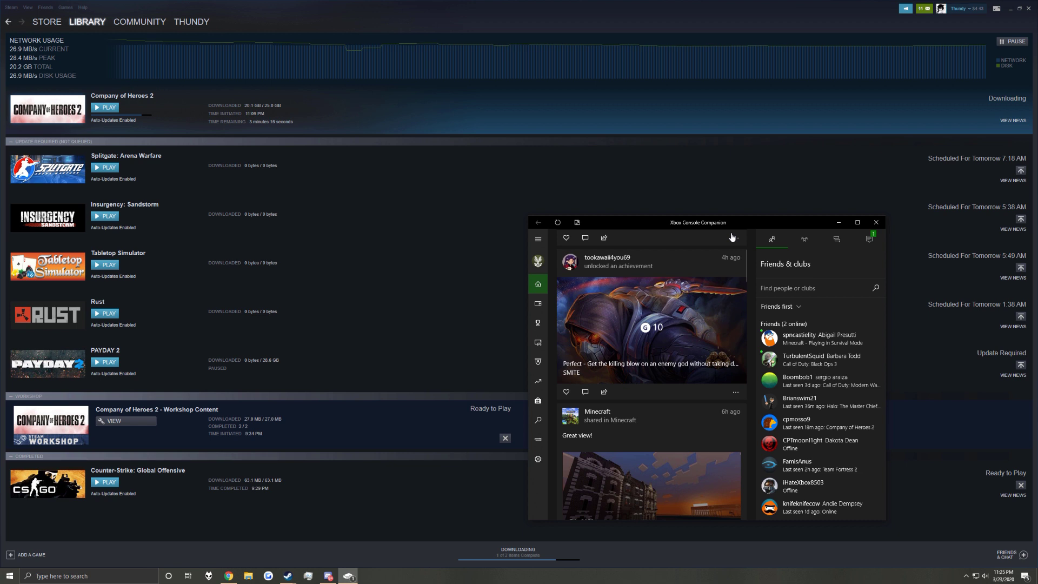
# Bring the Steam library with the Company of Heroes 2 download back to the front.
pyautogui.click(721, 119)
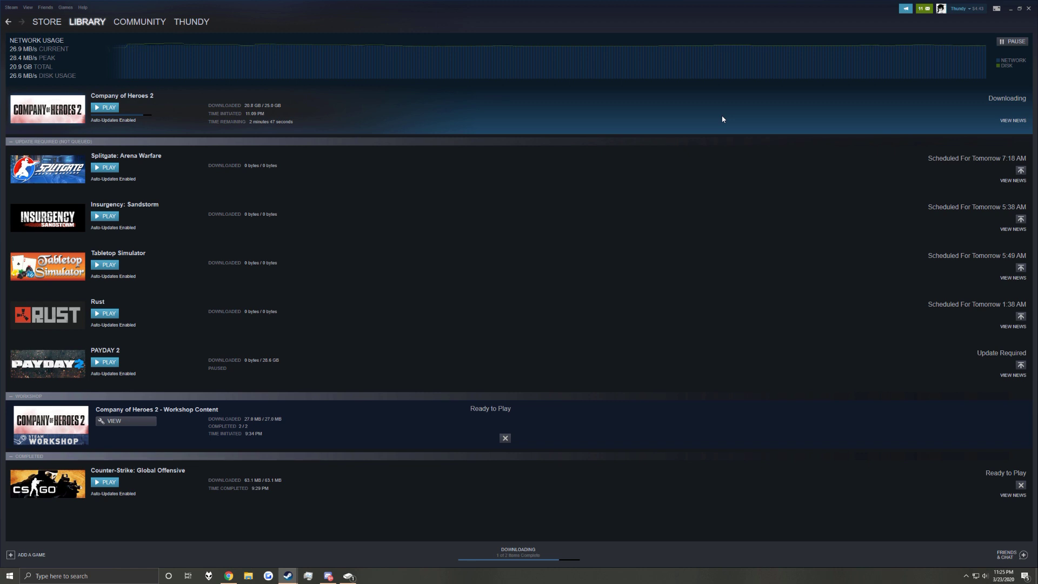
# Save an NVIDIA instant replay while Company of Heroes 2 finishes its 25.0 GB download.
pyautogui.hotkey('alt', 'F10')
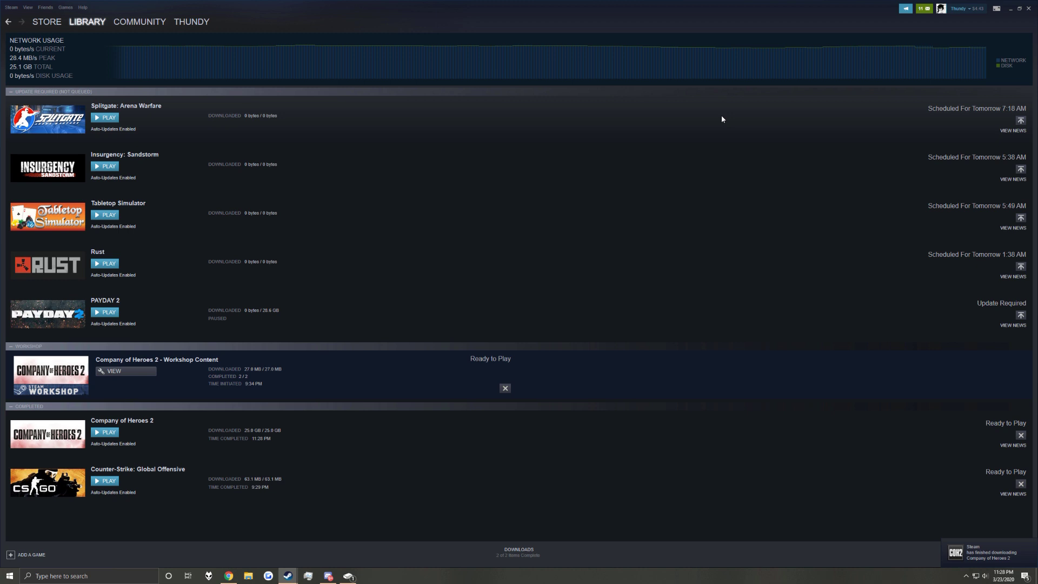
# Open Documents > My Games > Company of Heroes 2 in File Explorer, then return to YouTube.
pyautogui.click(230, 575)
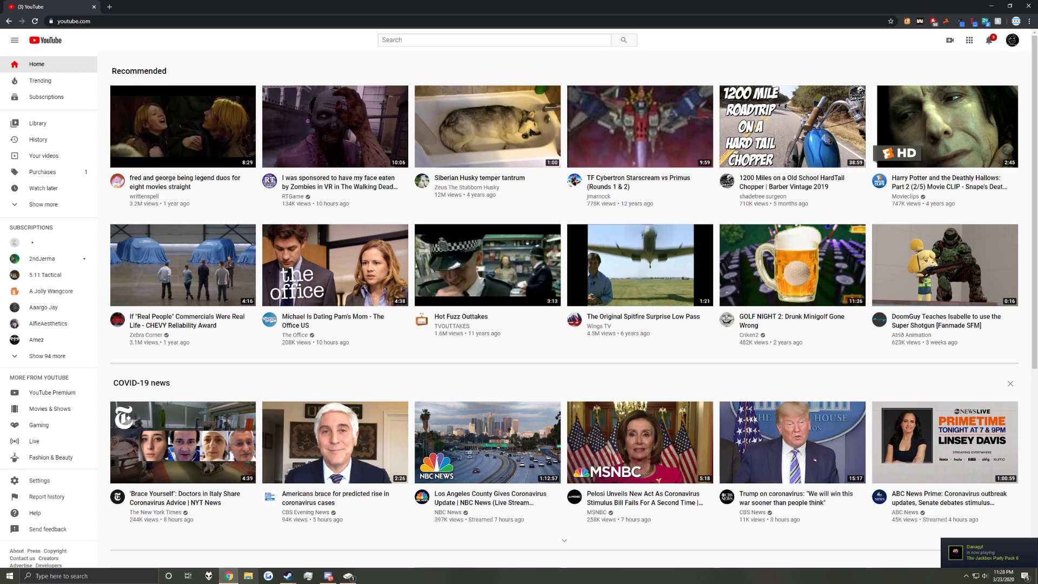
pyautogui.click(248, 576)
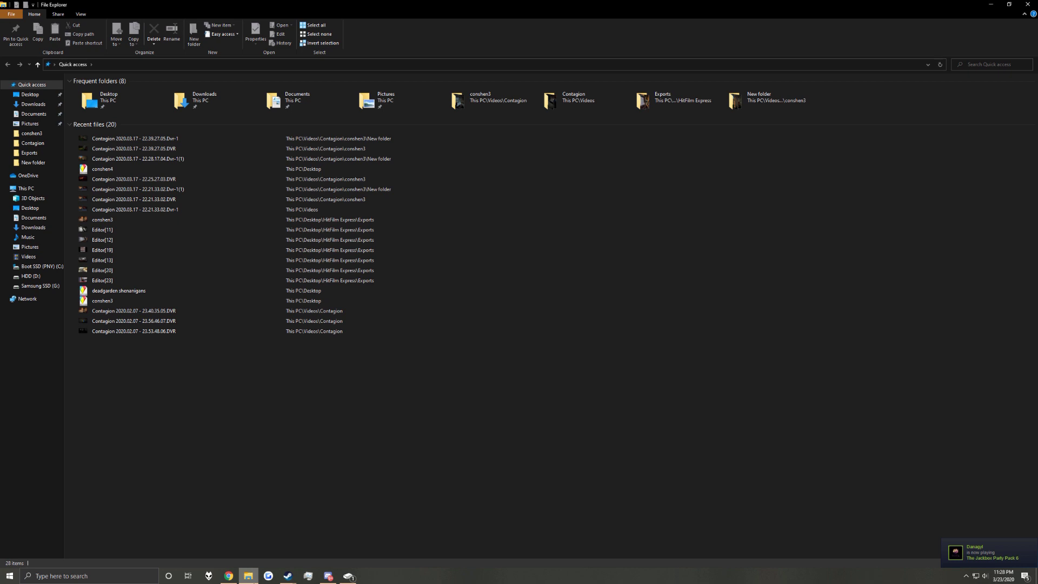
pyautogui.click(30, 208)
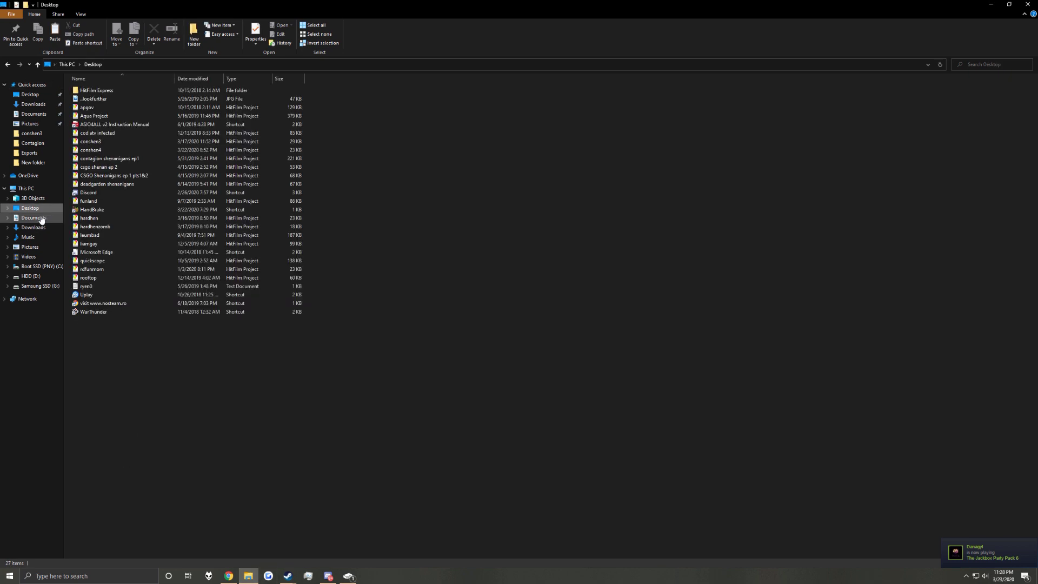
pyautogui.click(34, 218)
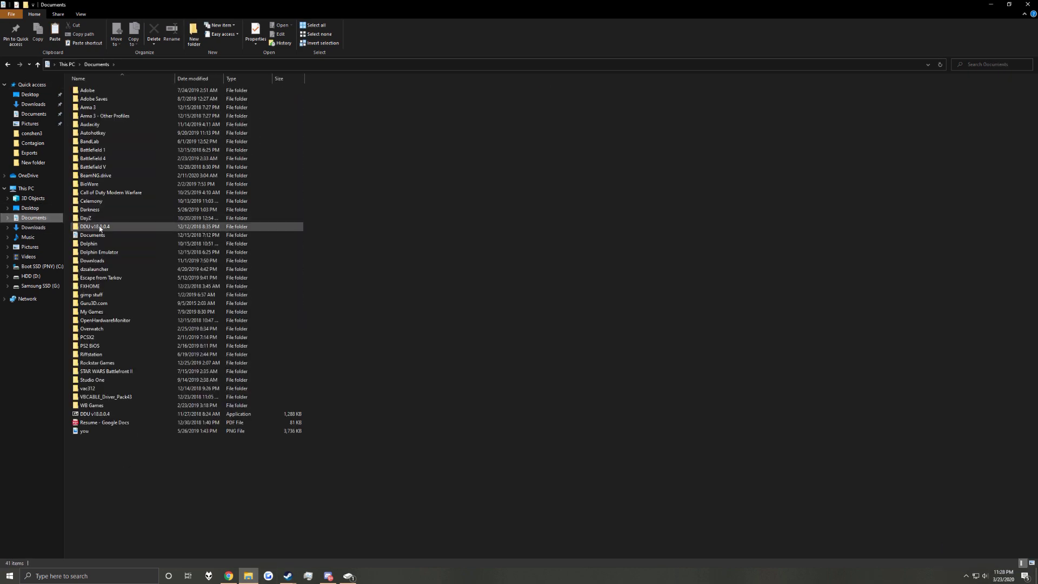
pyautogui.doubleClick(130, 312)
pyautogui.doubleClick(103, 90)
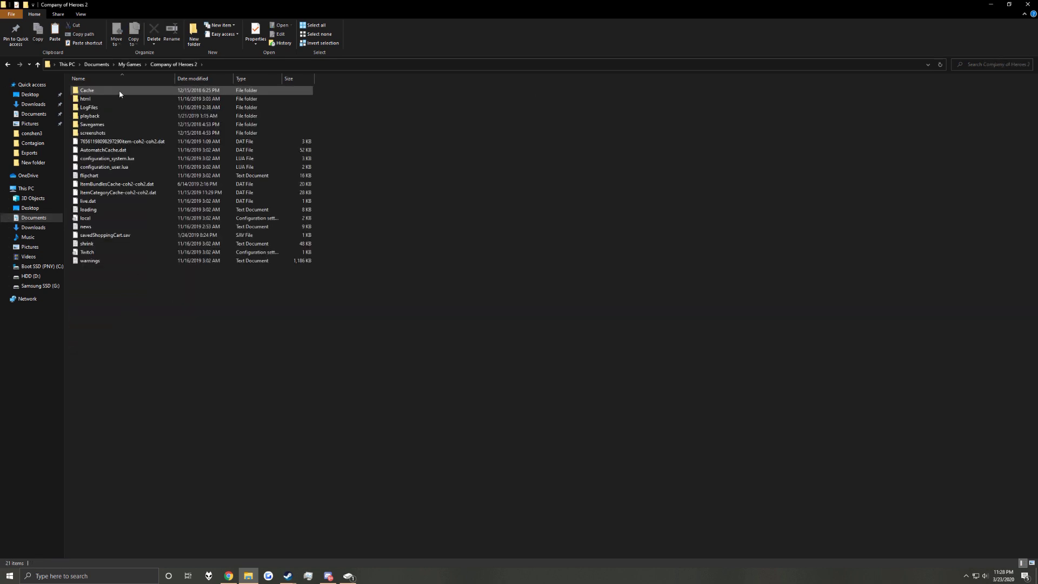
pyautogui.hotkey('alt', 'Tab')
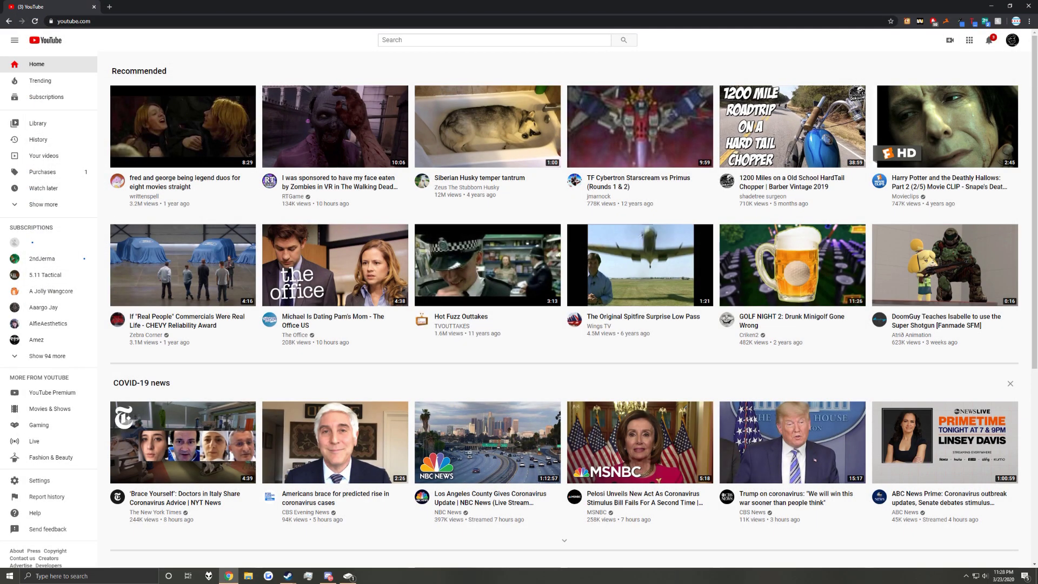